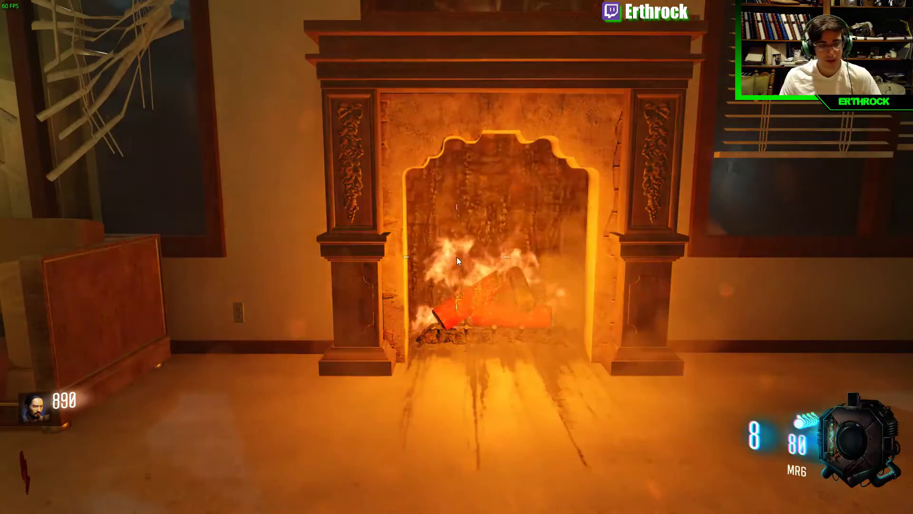
Switch from the running Black Ops III game to the Mod Tools Launcher window.
key("alt+Tab")
left_click(418, 255)
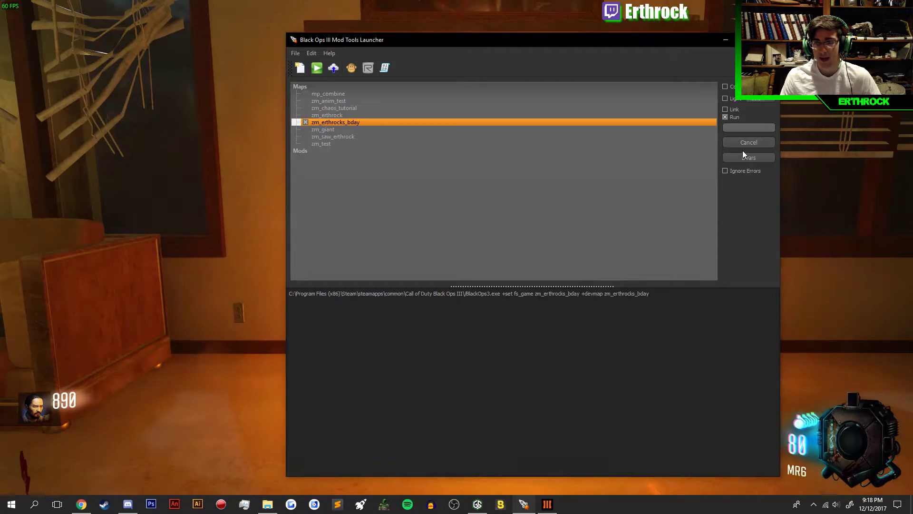
Cancel the running game from the Mod Tools Launcher so it closes.
left_click(740, 142)
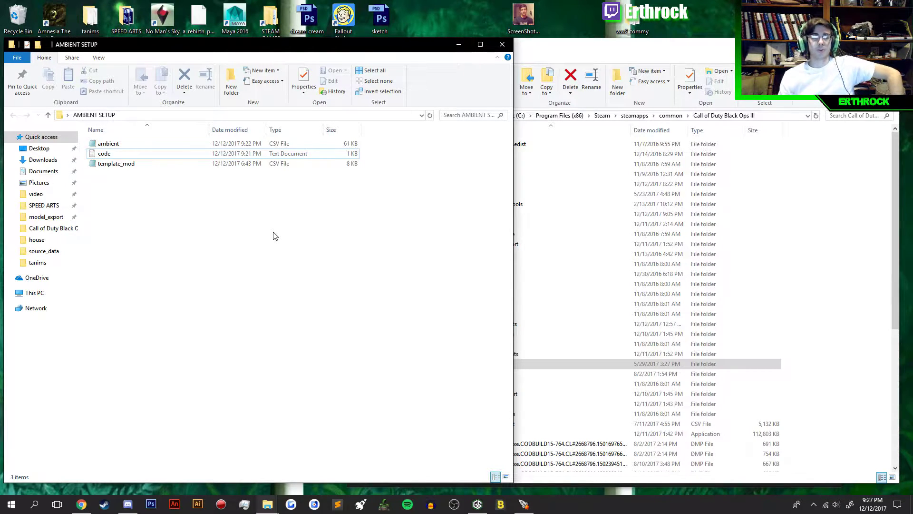
Go to the game's share\raw\sound\templates folder and select the existing template_mod.
left_click(812, 164)
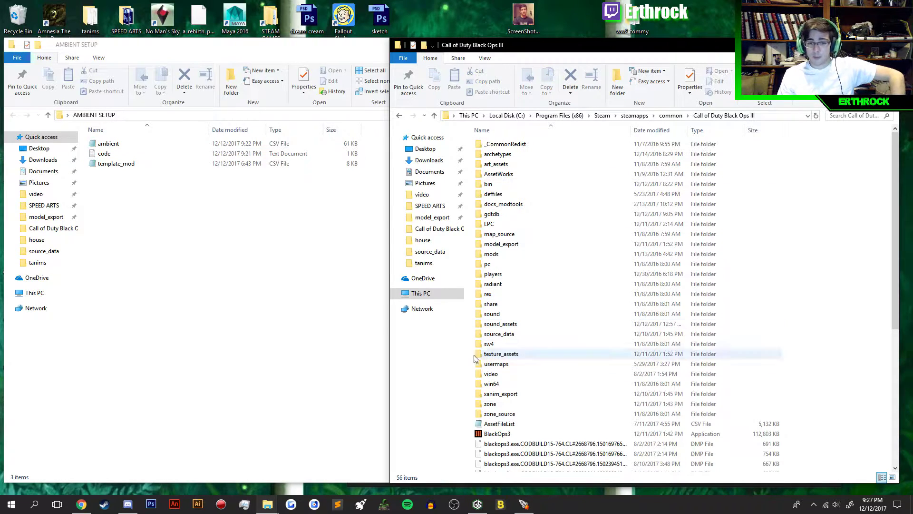
double_click(492, 303)
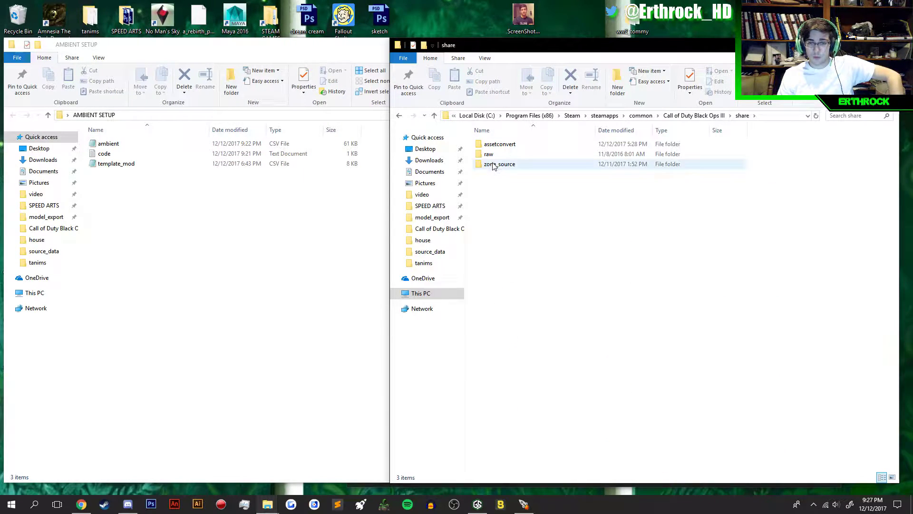
double_click(489, 154)
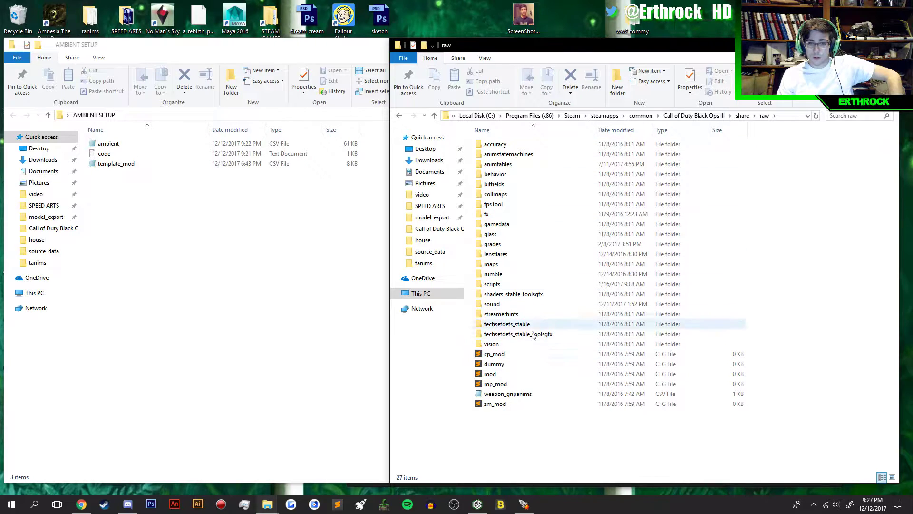
double_click(494, 303)
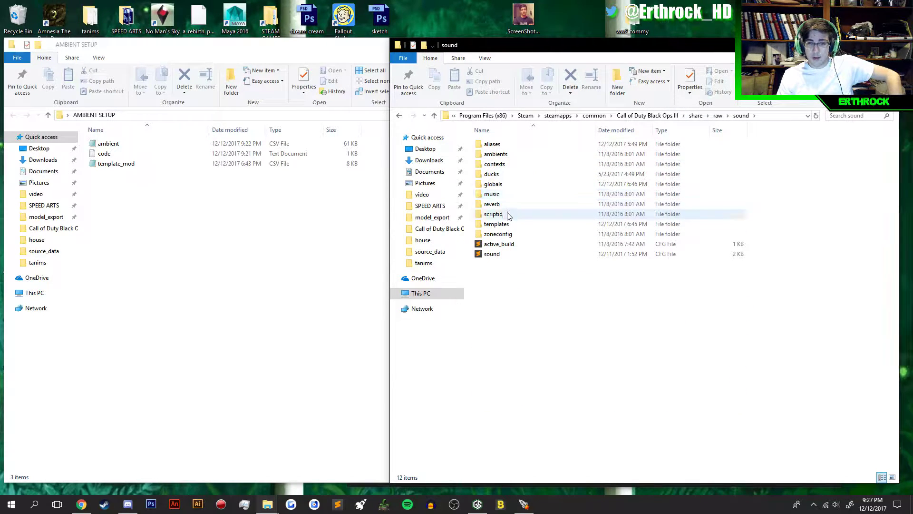
double_click(507, 225)
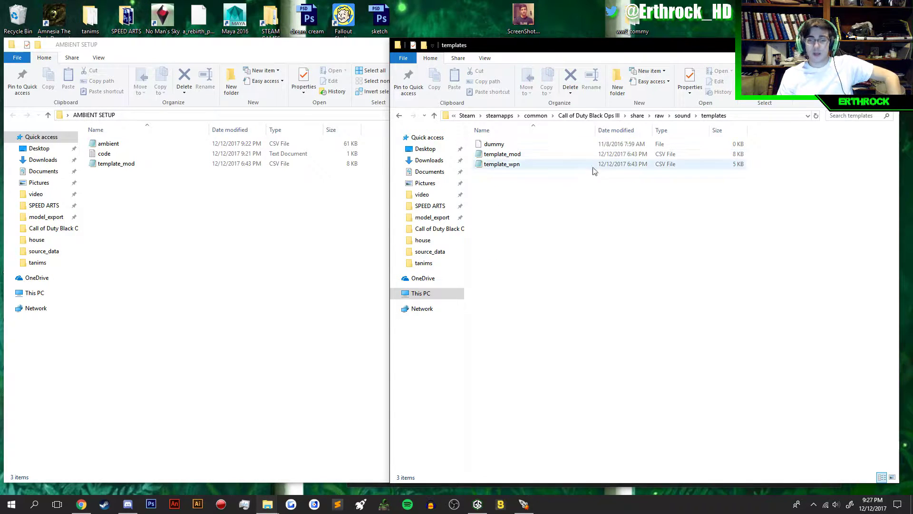
left_click(563, 159)
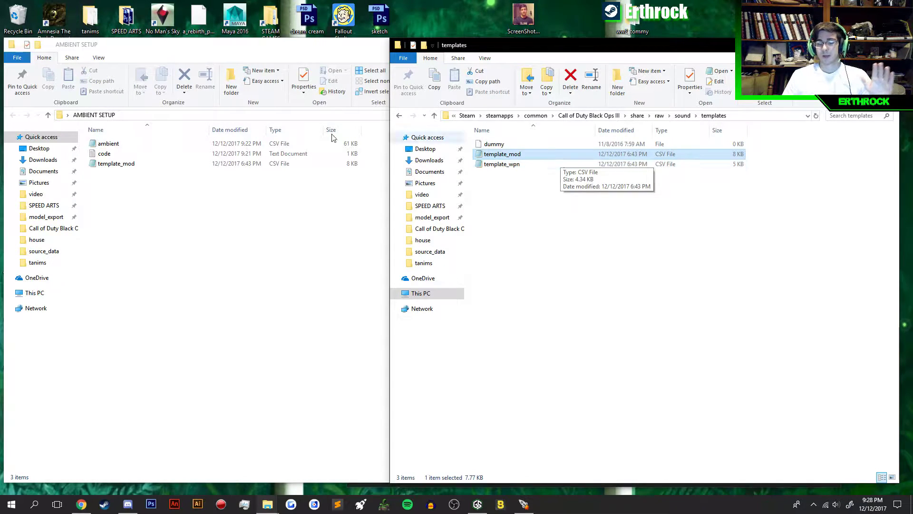
Copy AMBIENT SETUP's template_mod into templates, replacing the existing file.
right_click(102, 166)
left_click(129, 284)
left_click(647, 225)
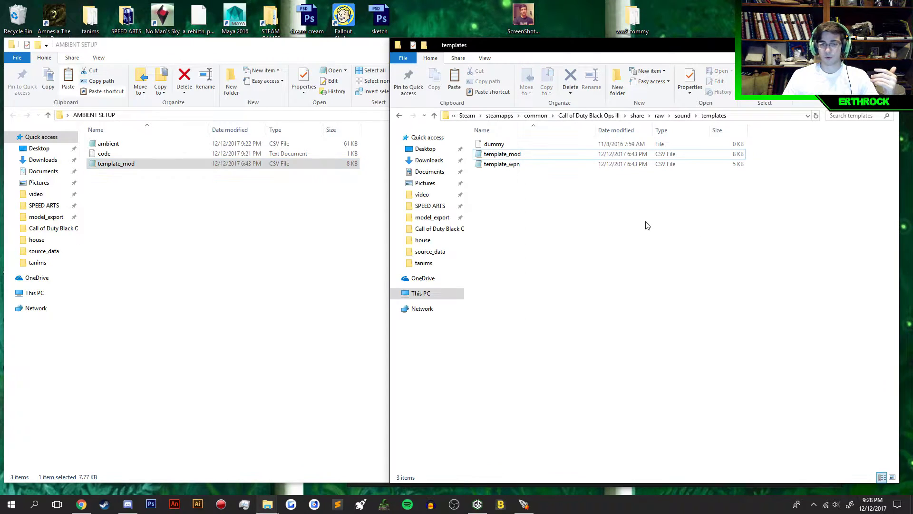
right_click(647, 225)
left_click(658, 290)
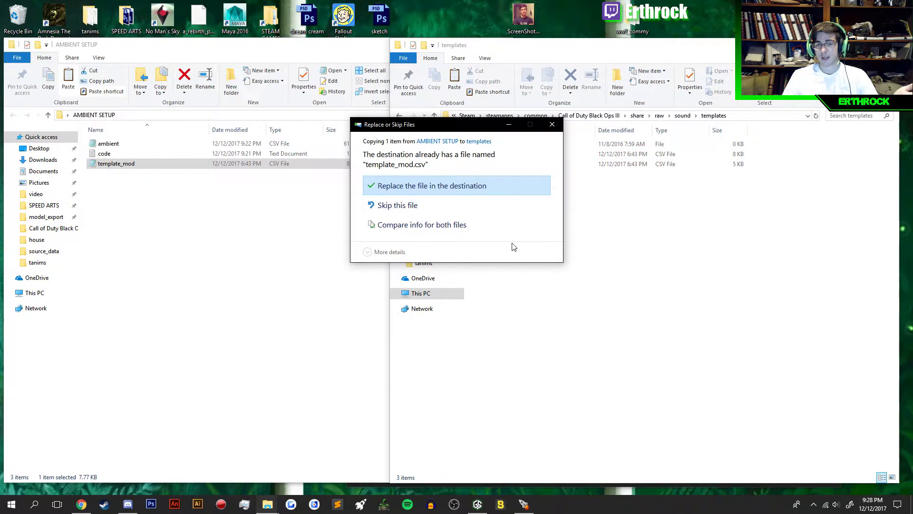
left_click(430, 189)
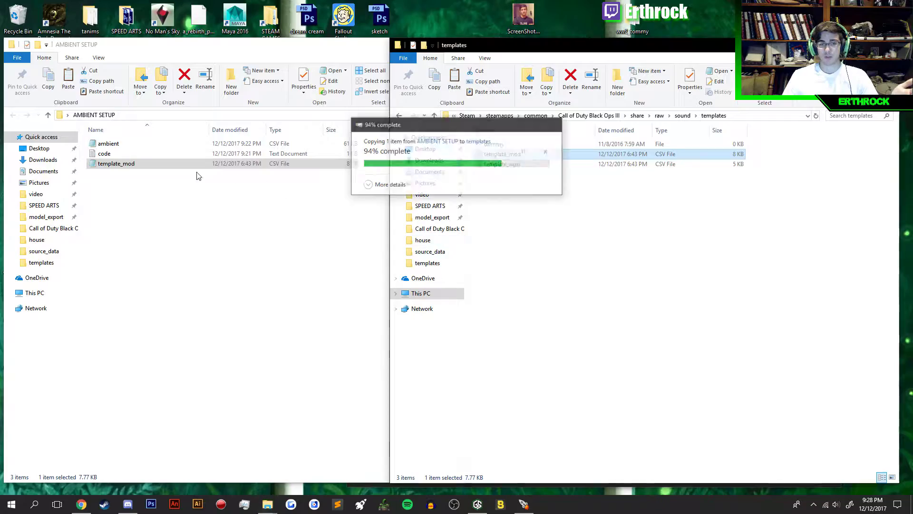
double_click(170, 165)
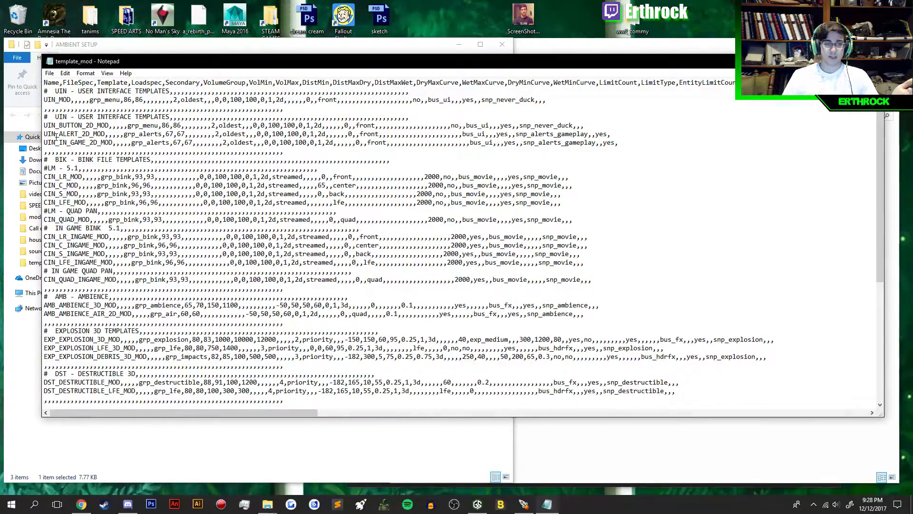
left_click_drag(56, 137, 396, 432)
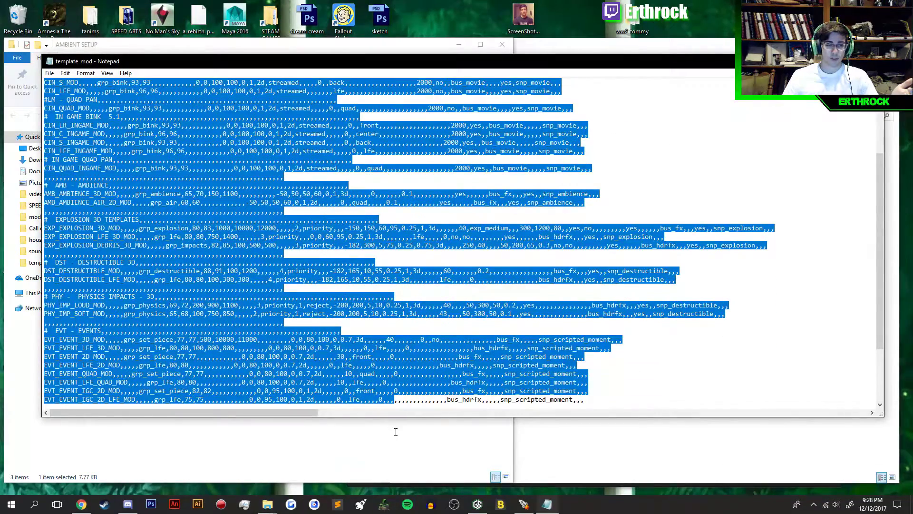
left_click(619, 349)
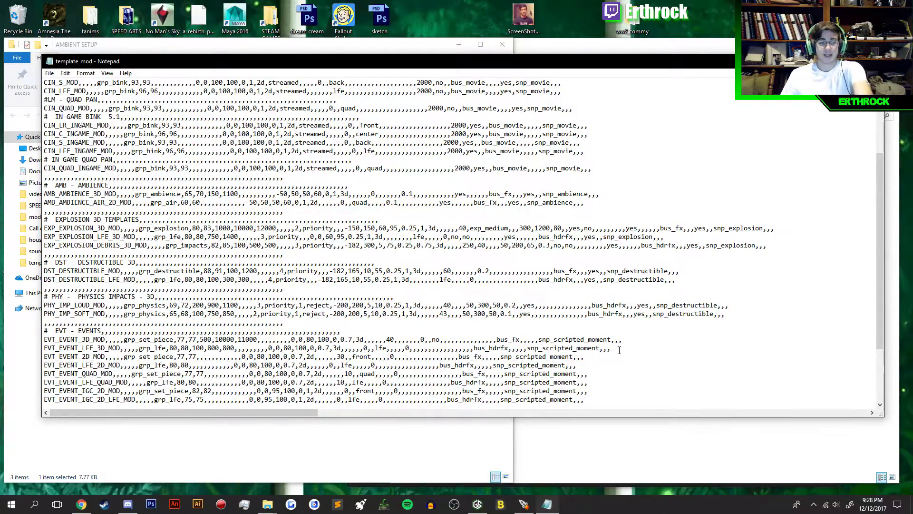
scroll(619, 350, "up", 5)
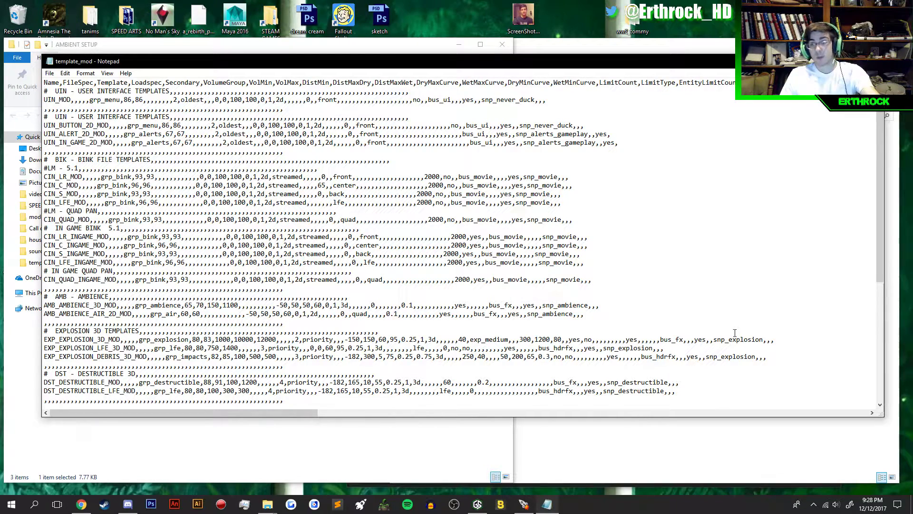
key("alt+F4")
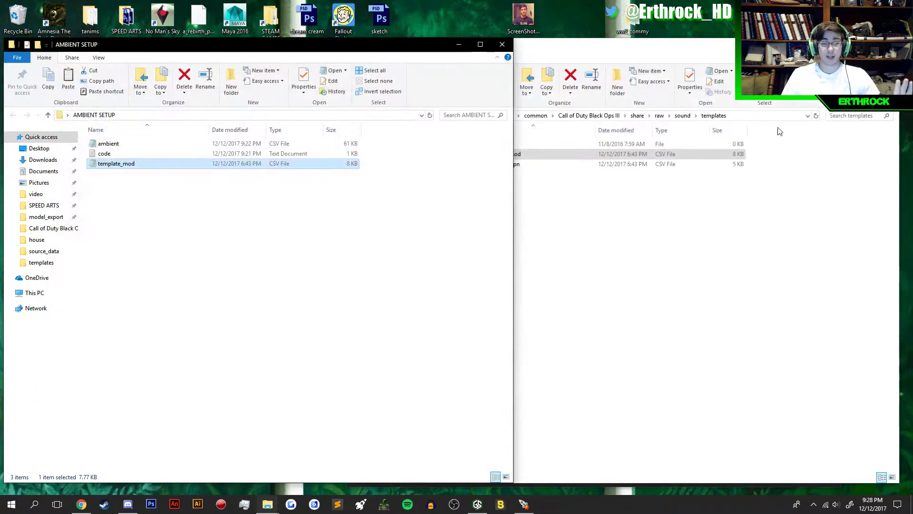
Open the sound aliases folder and copy the ambient alias file from AMBIENT SETUP.
left_click(657, 237)
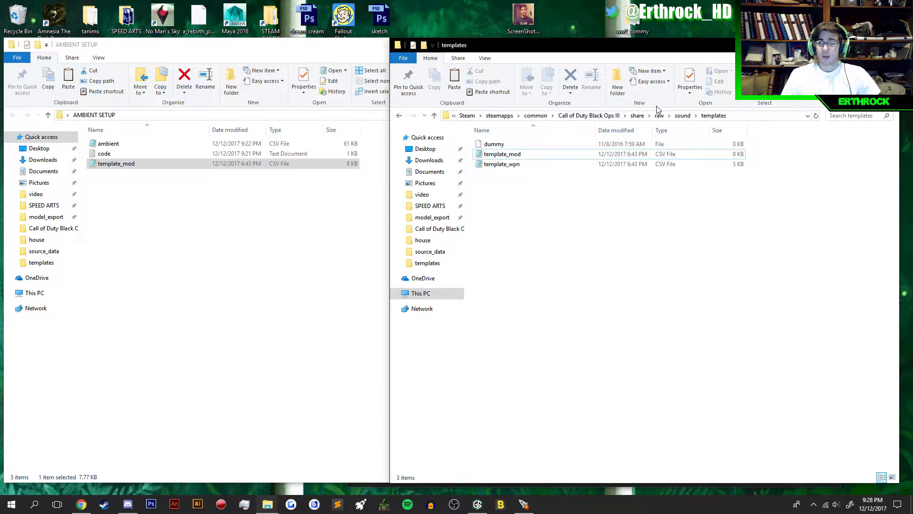
left_click(681, 115)
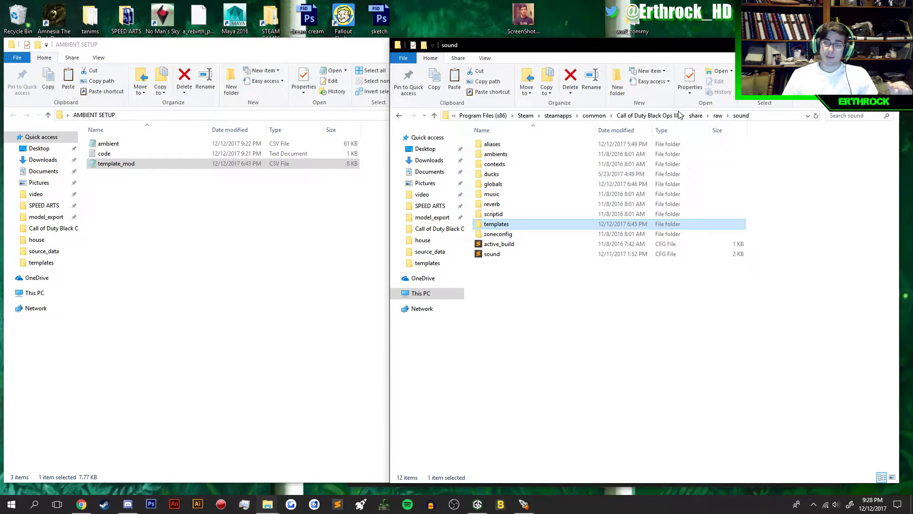
double_click(565, 147)
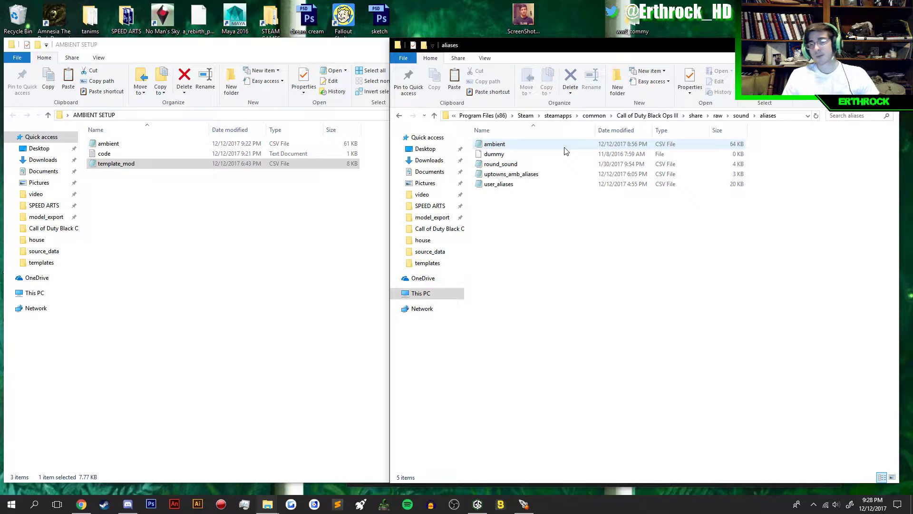
left_click(126, 147)
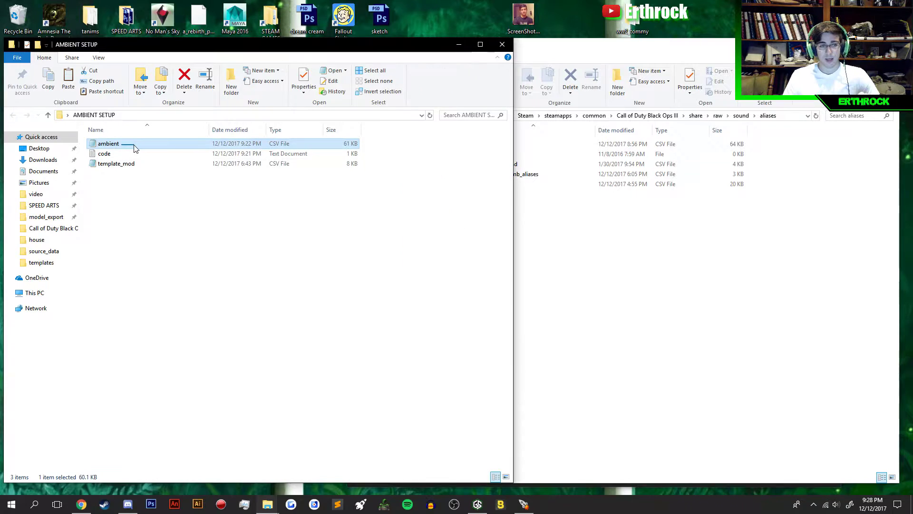
right_click(110, 143)
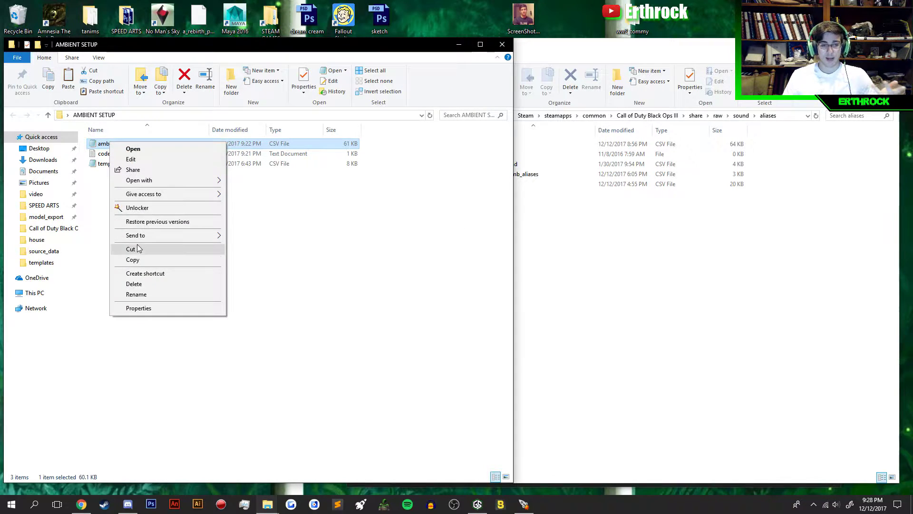
left_click(133, 259)
left_click(570, 243)
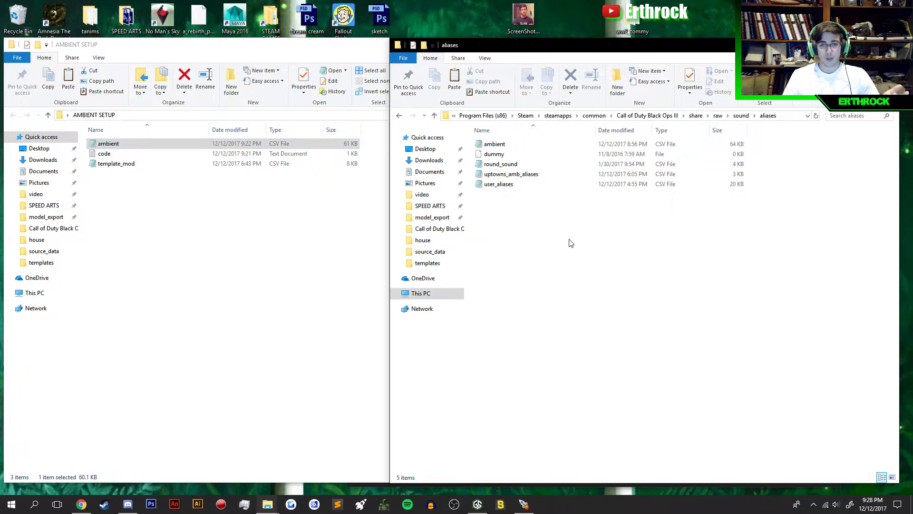
right_click(570, 241)
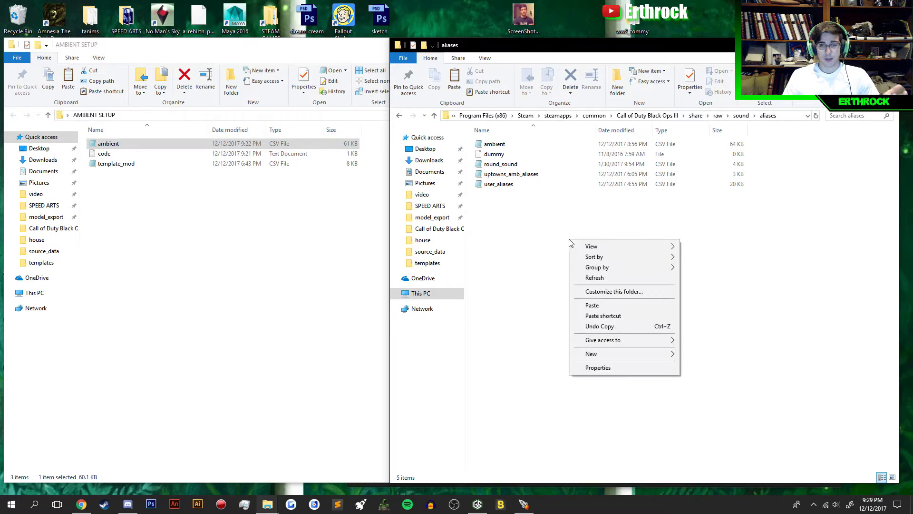
left_click(260, 245)
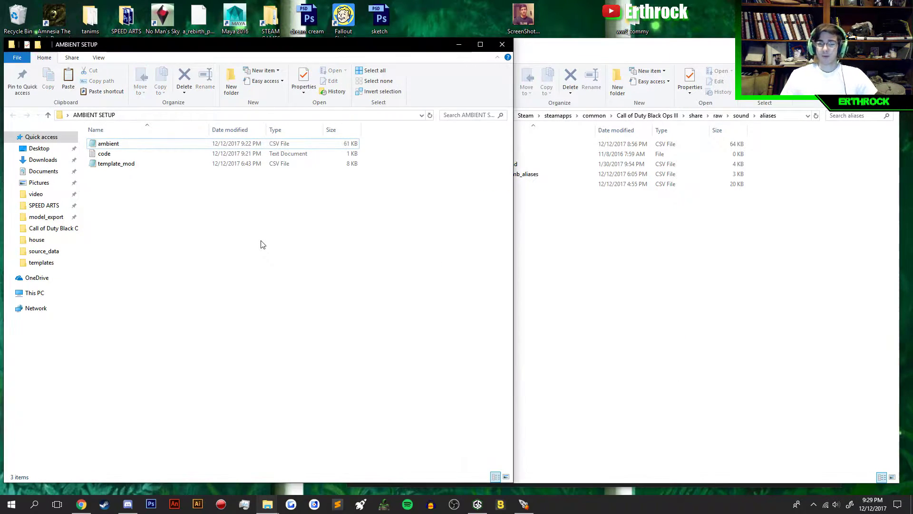
left_click(789, 245)
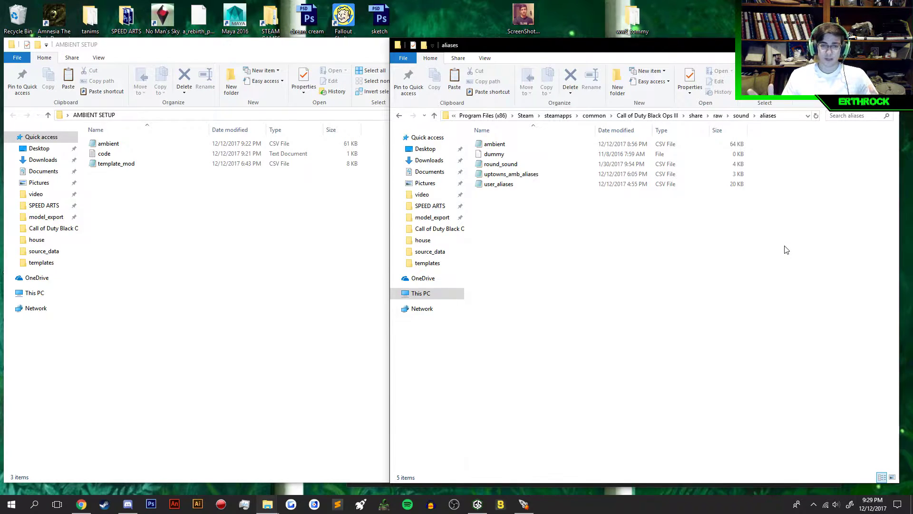
Open zm_erthrocks_bday.szc from usermaps\zm_erthrocks_bday\sound\zoneconfig in Sublime Text.
left_click(661, 116)
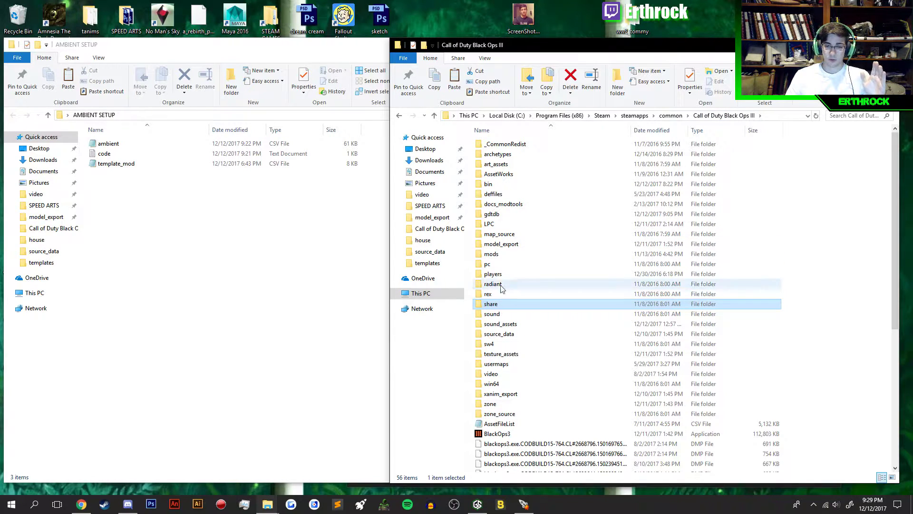
double_click(513, 364)
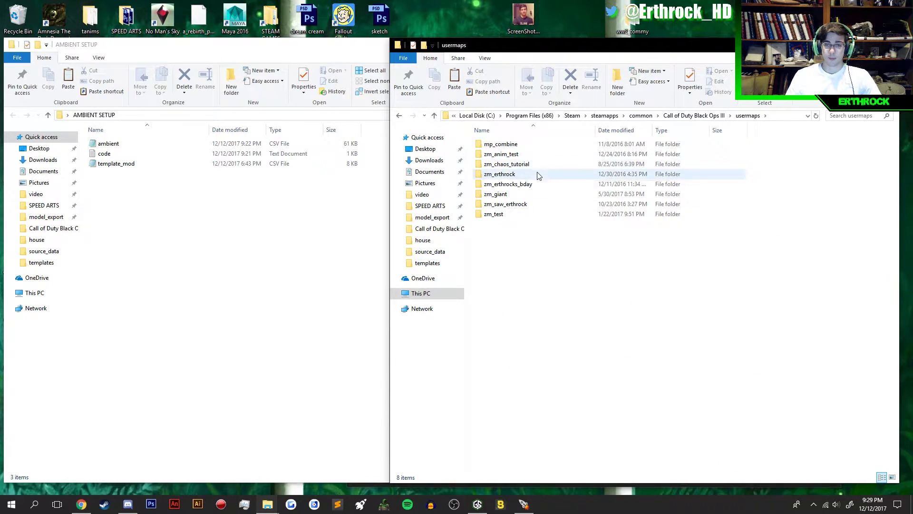
double_click(538, 185)
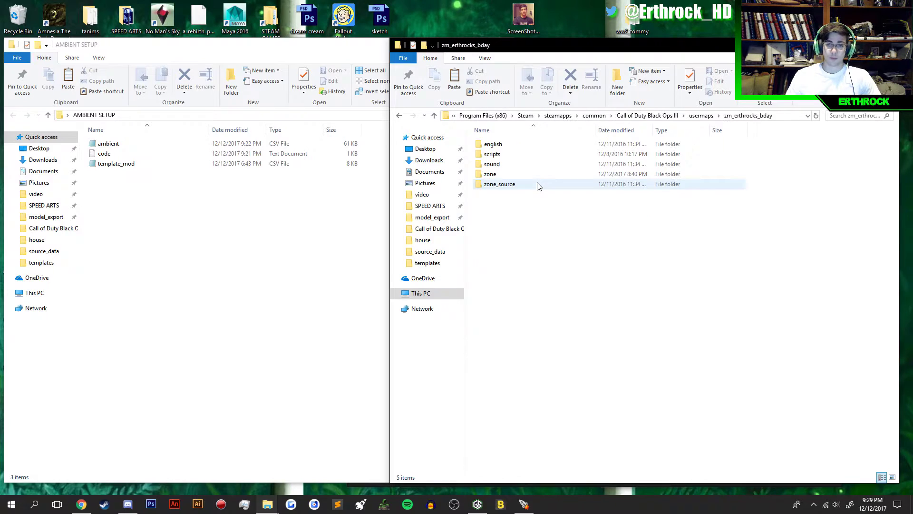
left_click(516, 163)
double_click(515, 163)
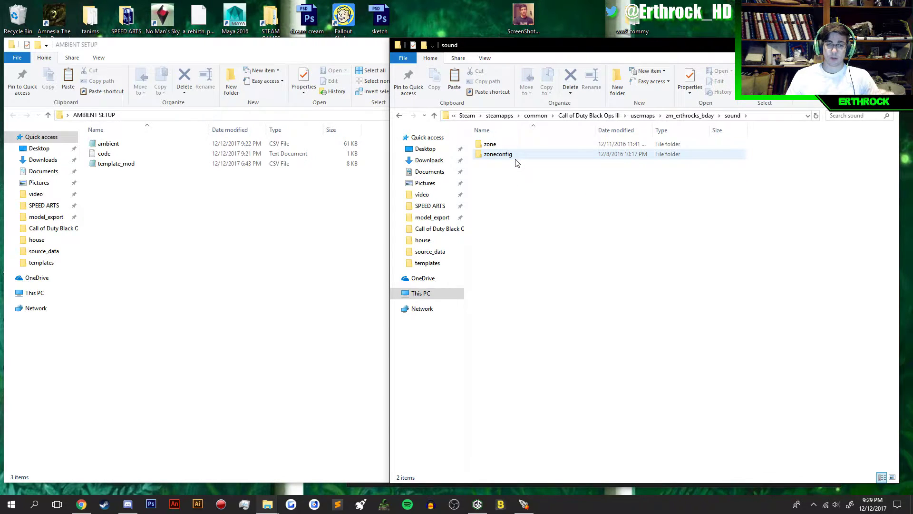
double_click(516, 158)
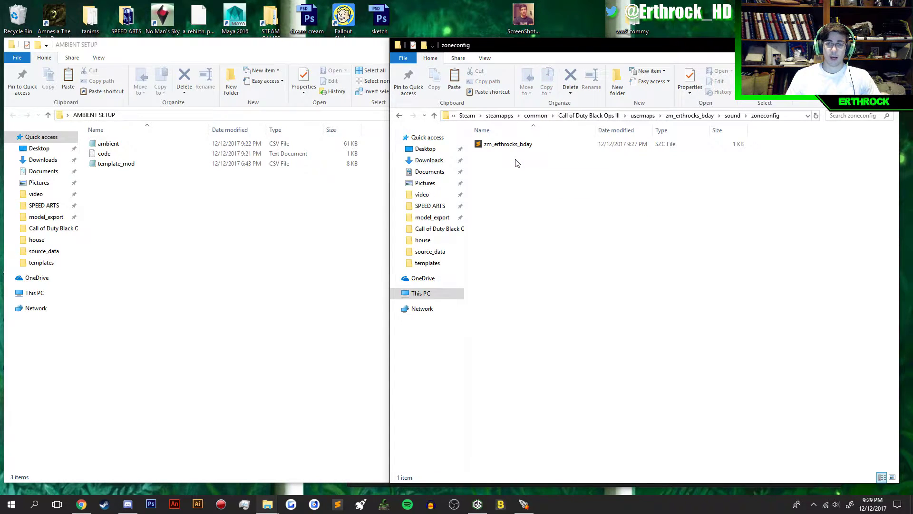
double_click(550, 146)
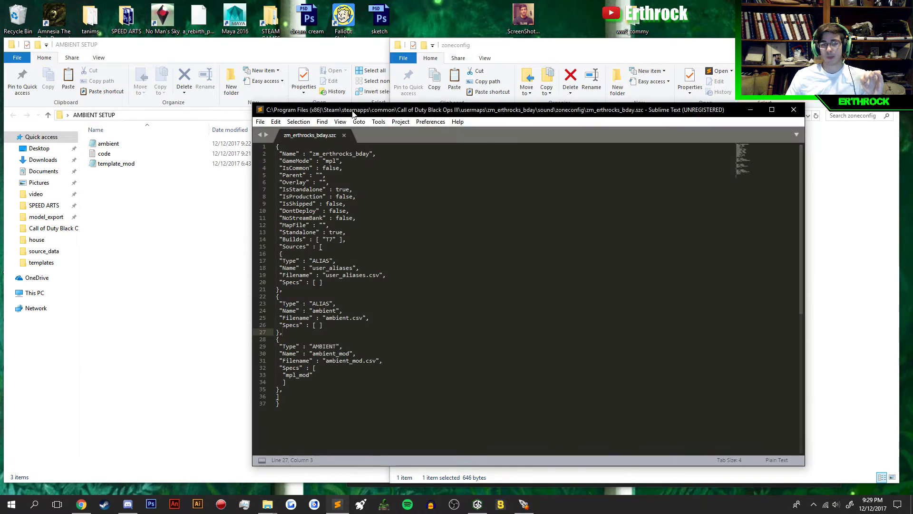
Delete the old ALIAS ambient block on lines 22–27 of the zone config.
left_click_drag(347, 111, 426, 106)
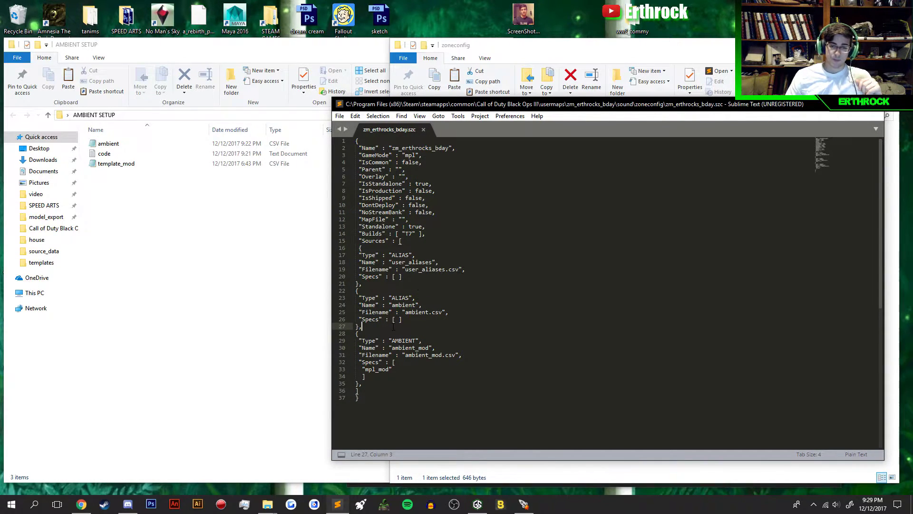
left_click_drag(393, 326, 330, 287)
key("BackSpace")
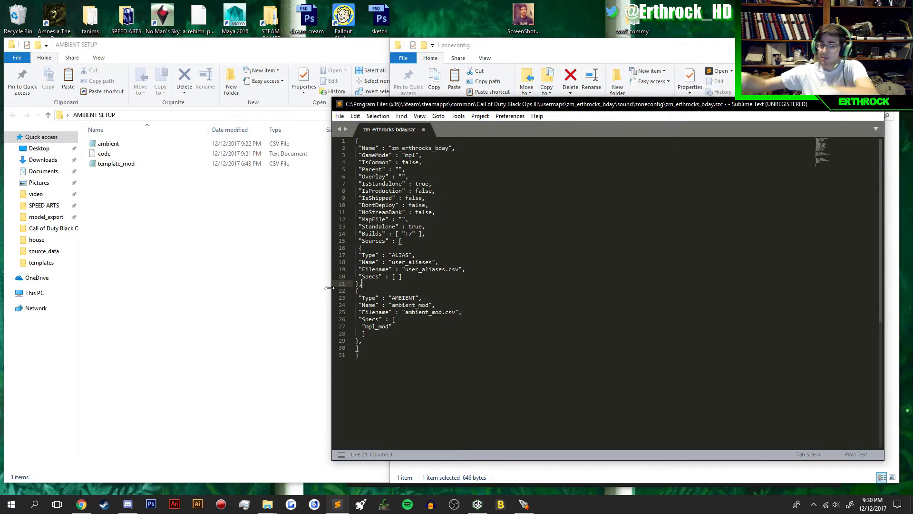
Copy the replacement ALIAS ambient entry from code.txt and close the note.
double_click(102, 155)
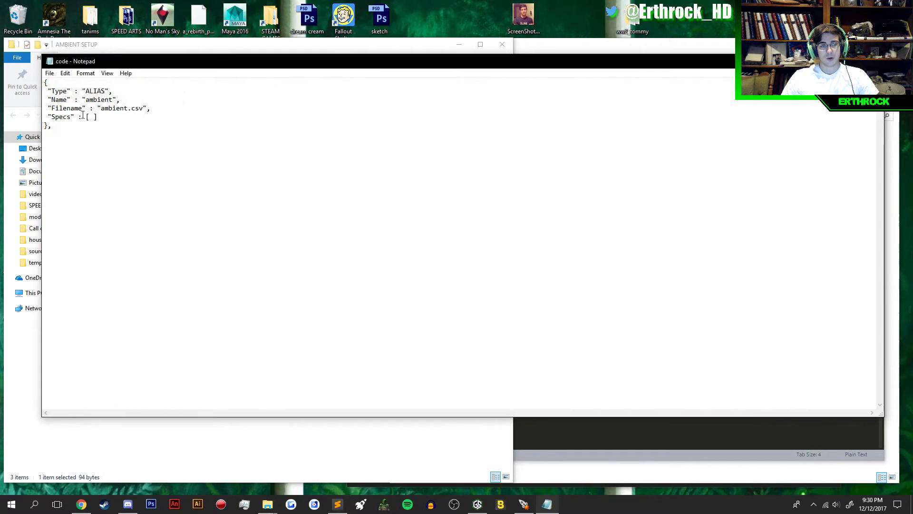
left_click_drag(77, 129, 8, 79)
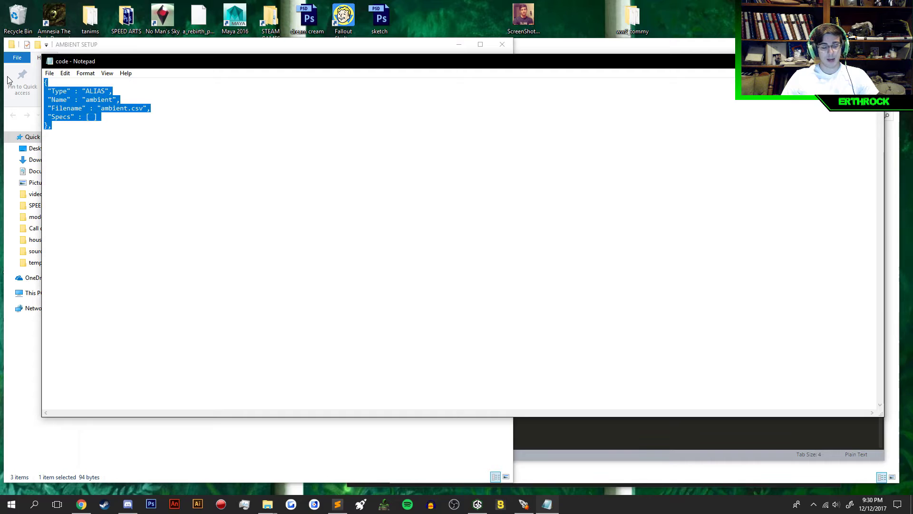
key("alt+F4")
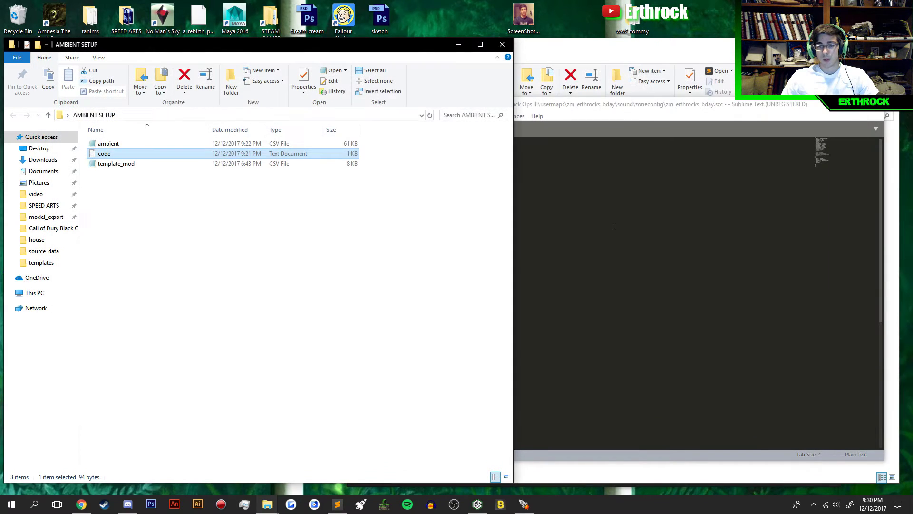
key("alt+Tab")
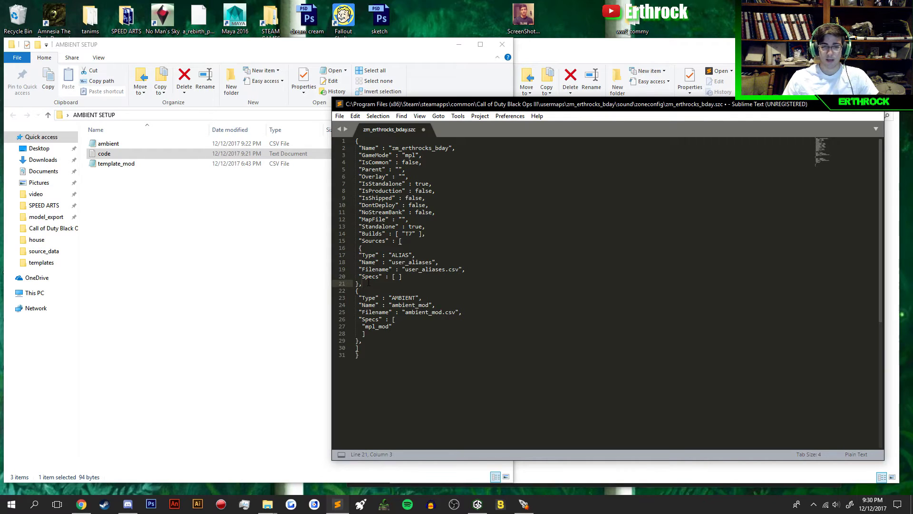
Paste the ALIAS ambient entry after line 21, save zm_erthrocks_bday.szc, and close Sublime Text.
key("Return")
key("ctrl+v")
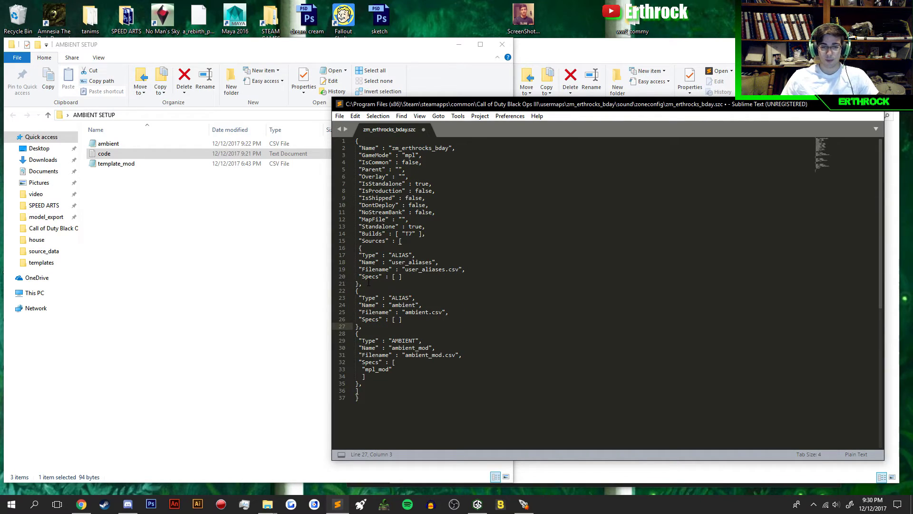
left_click(341, 115)
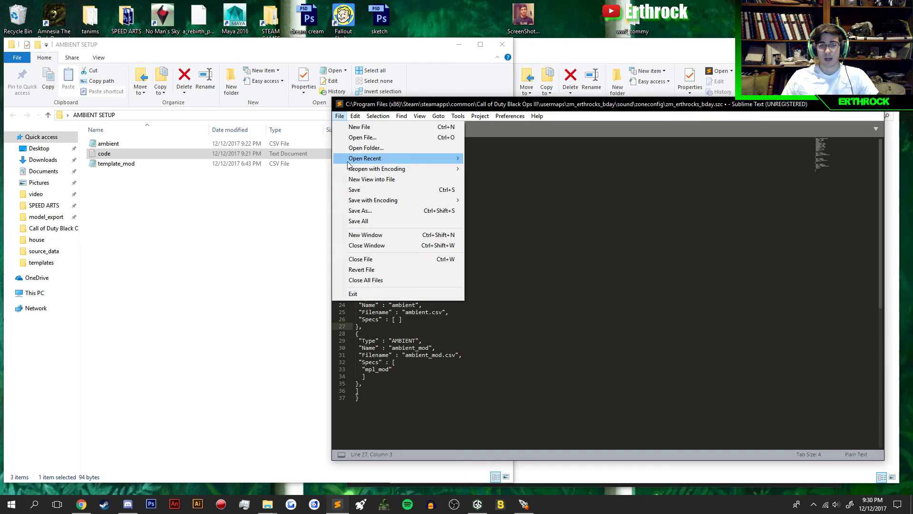
left_click(348, 186)
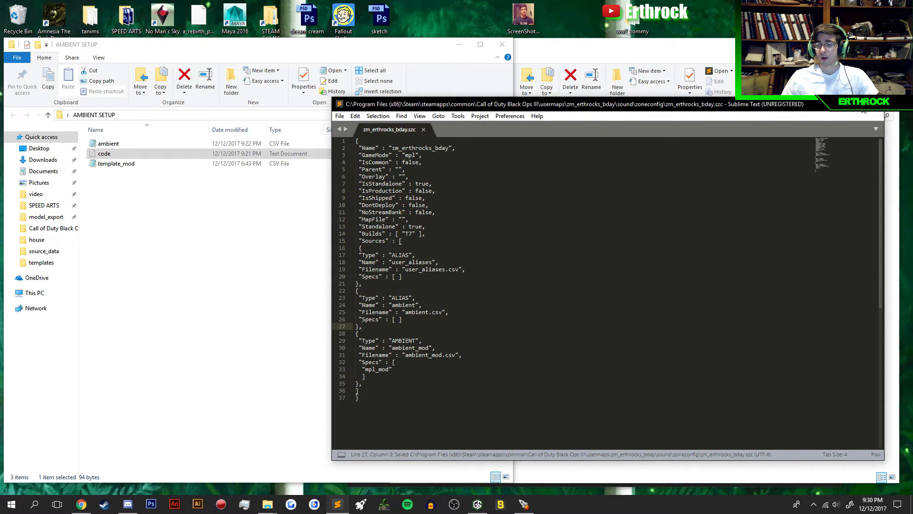
left_click(870, 108)
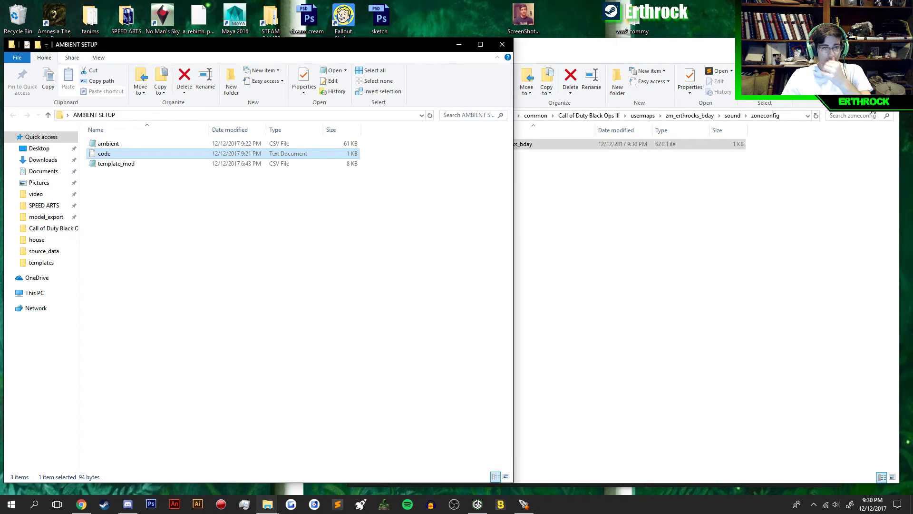
Bring the zoneconfig folder window forward to confirm the 9:30 PM save.
left_click(834, 192)
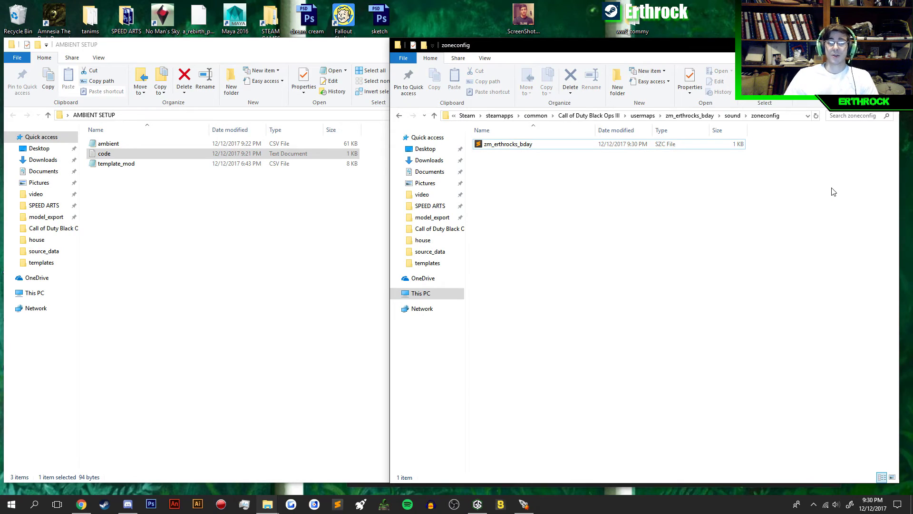